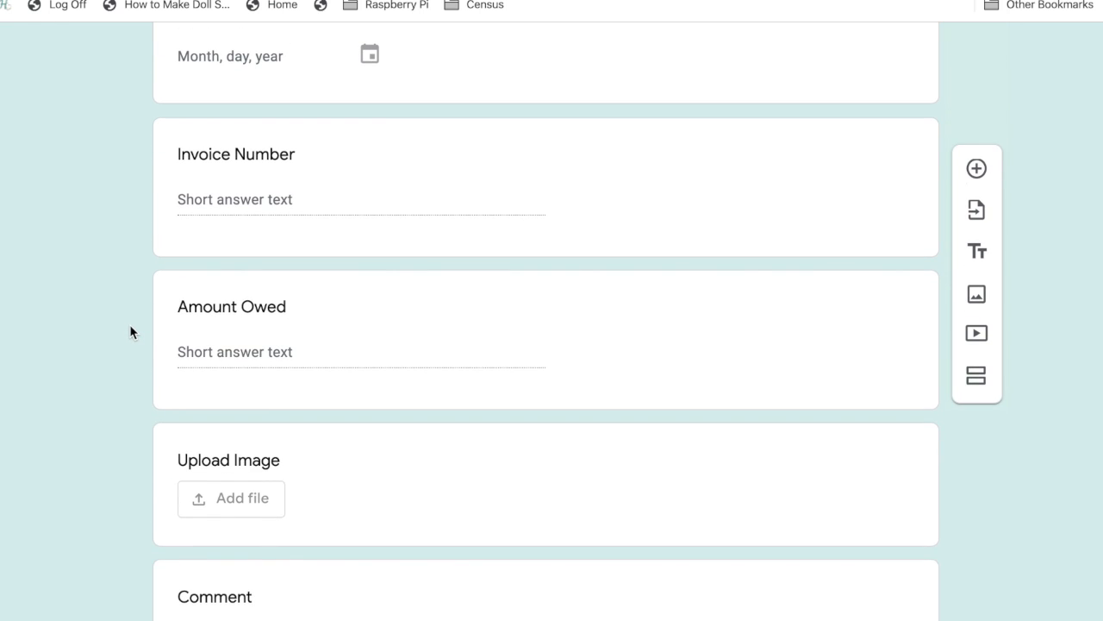
Step: Review the Accounts Payable form's questions from Name of Vendor through Comment
scroll(130, 327, "down", 1)
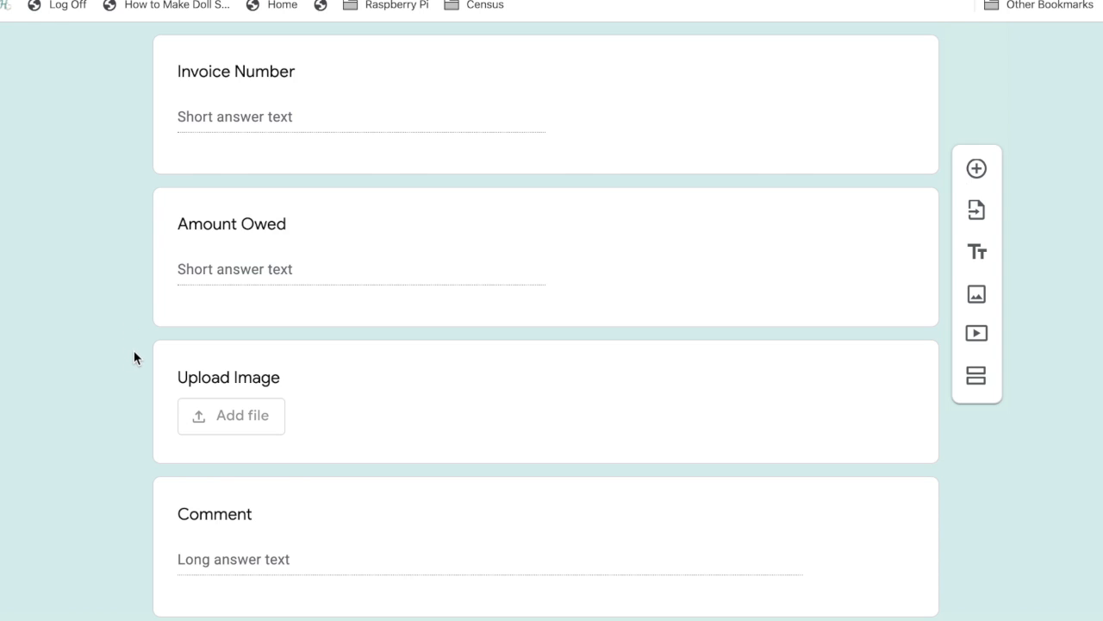
scroll(122, 334, "up", 2)
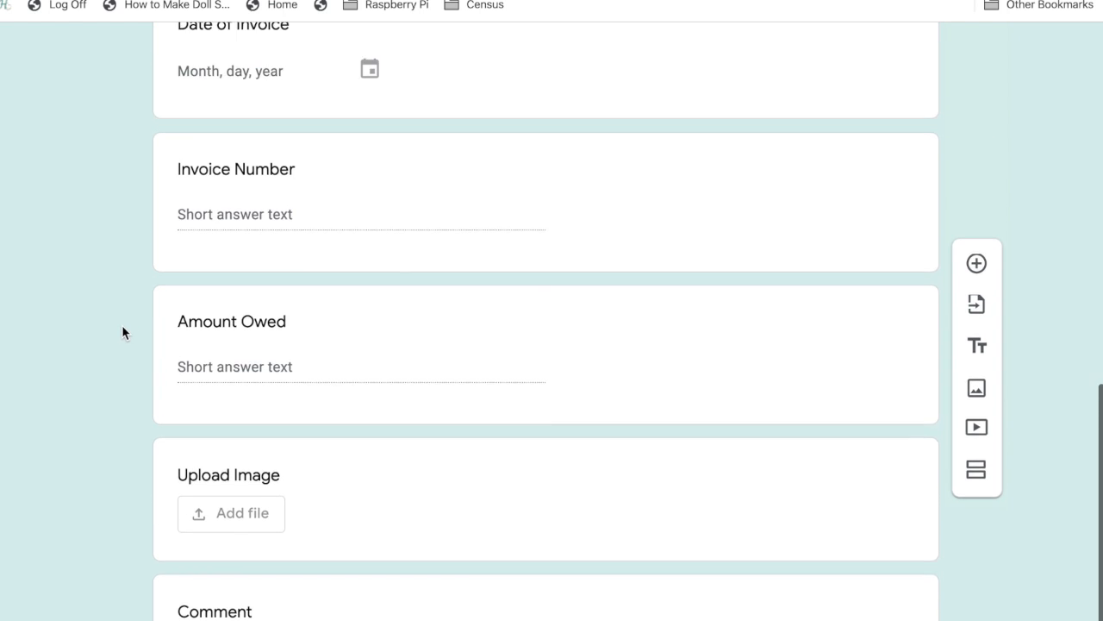
scroll(142, 342, "up", 4)
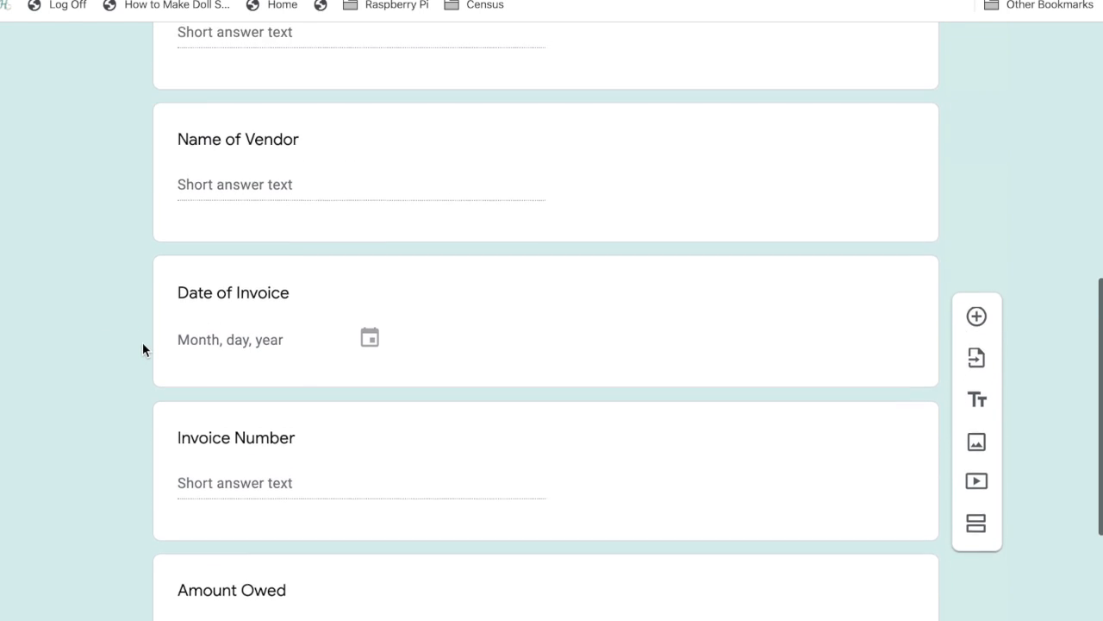
scroll(142, 343, "down", 1)
scroll(142, 342, "down", 5)
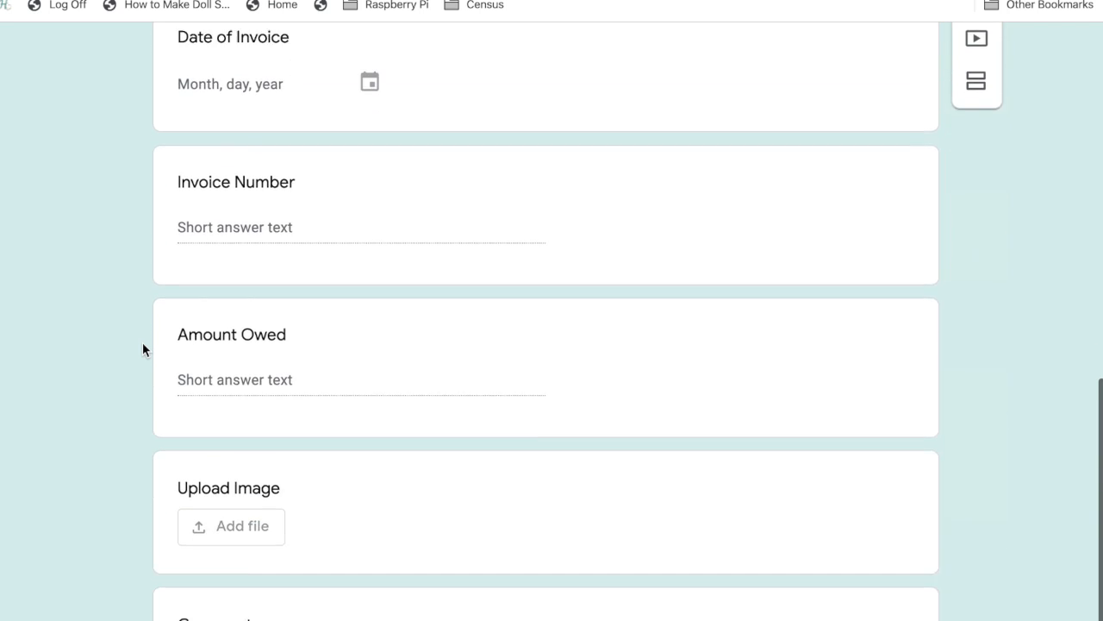
scroll(142, 342, "down", 1)
scroll(142, 343, "up", 1)
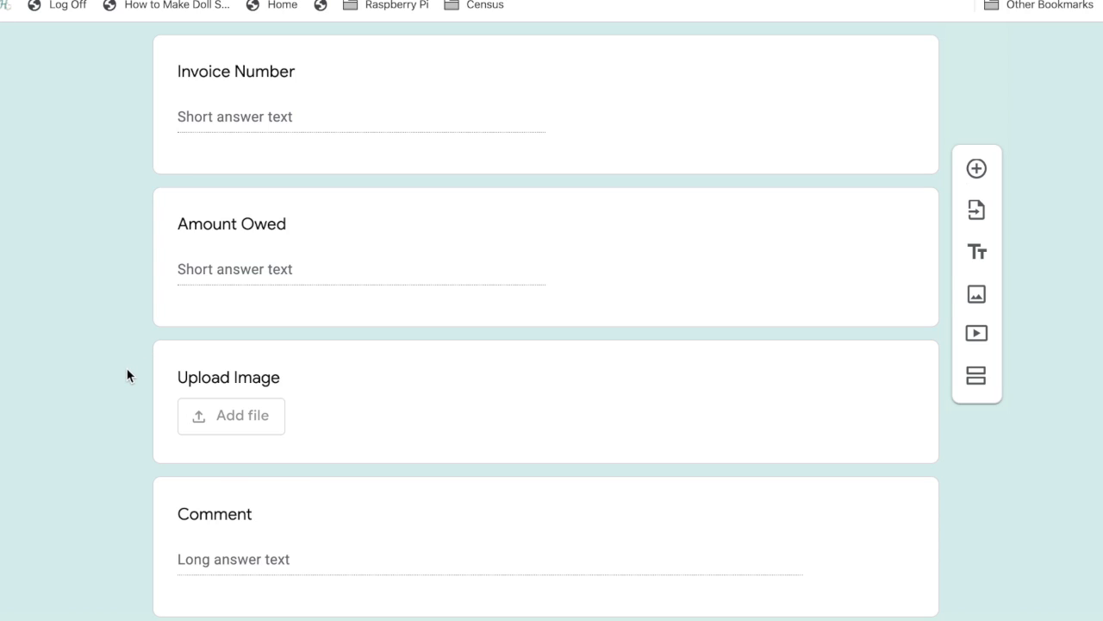
Step: Switch to the Accounts Payable responses spreadsheet and examine its vendor, amount, comment, job and reported-paid columns
key("ctrl+Tab")
scroll(286, 329, "up", 3)
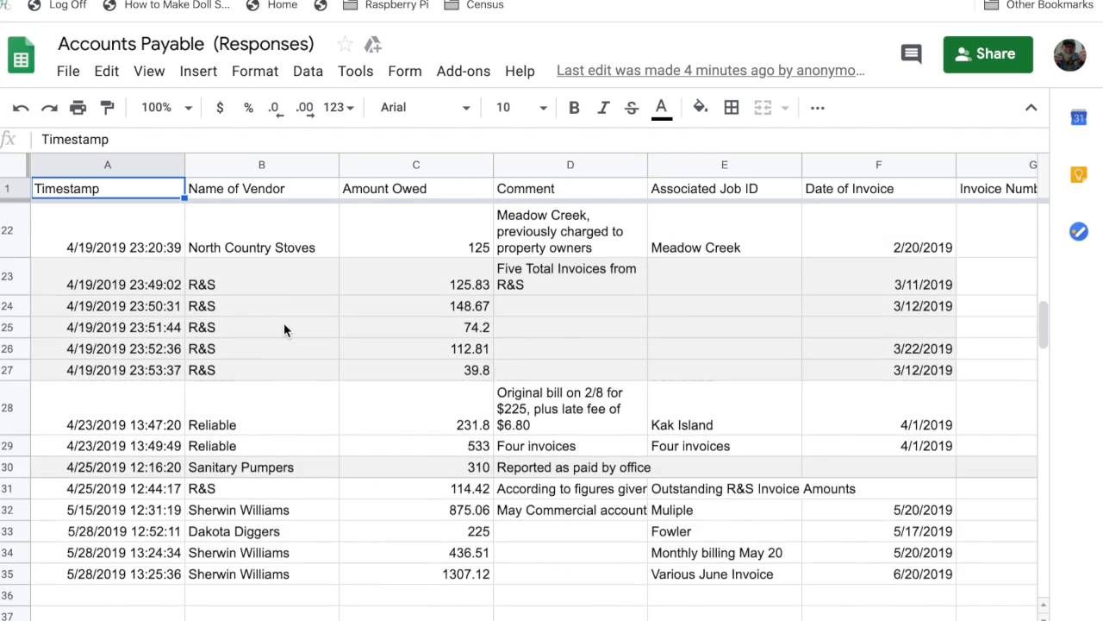
scroll(284, 322, "up", 10)
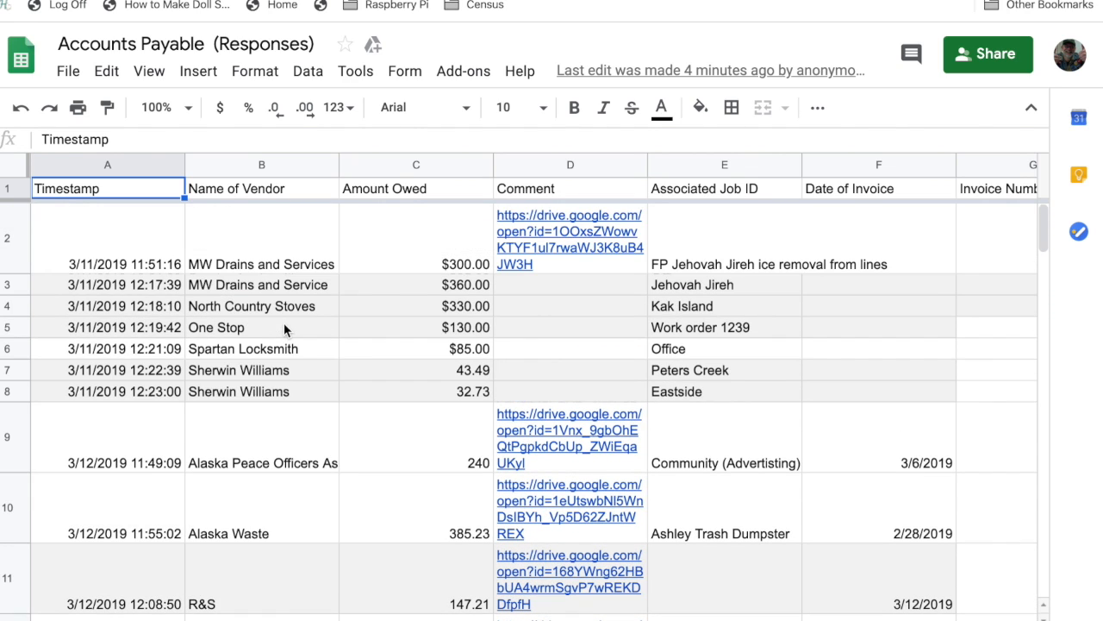
scroll(292, 433, "down", 10)
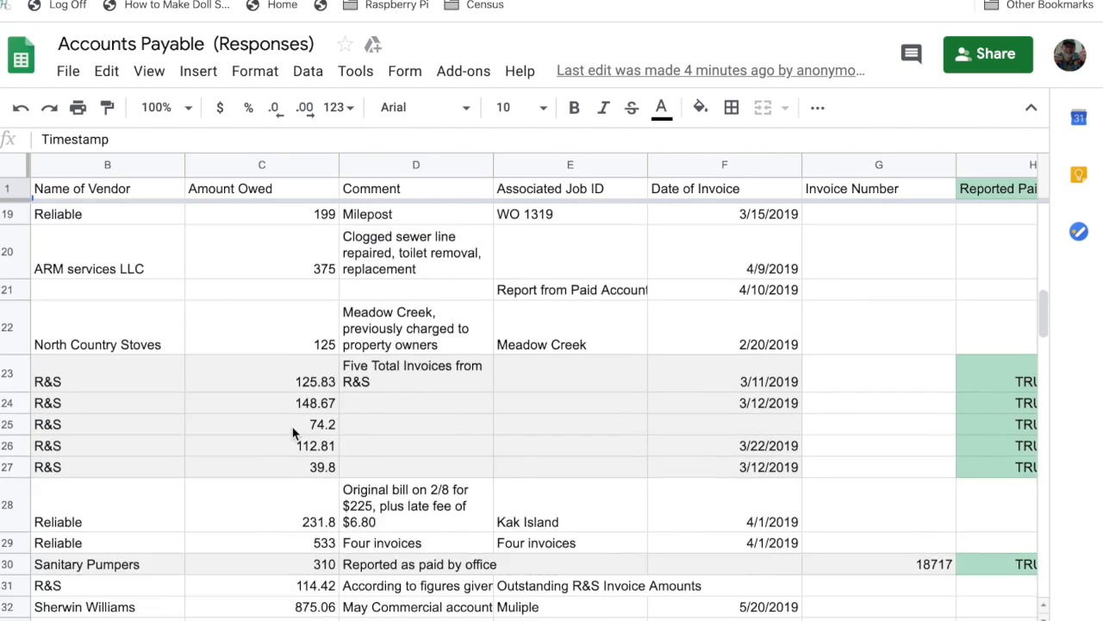
scroll(292, 433, "down", 3)
scroll(292, 433, "right", 1)
scroll(292, 433, "left", 1)
scroll(293, 433, "up", 8)
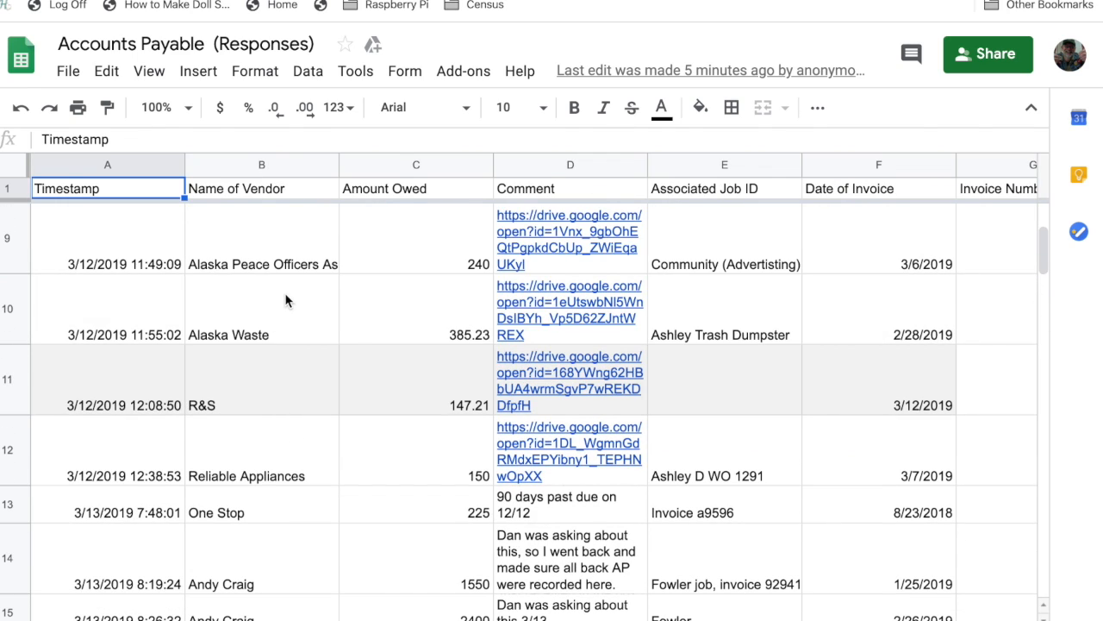
Step: Return from Accounts Payable to the F&M Internal site, open the Receipts For F&M form and review its questions
key("ctrl+Tab")
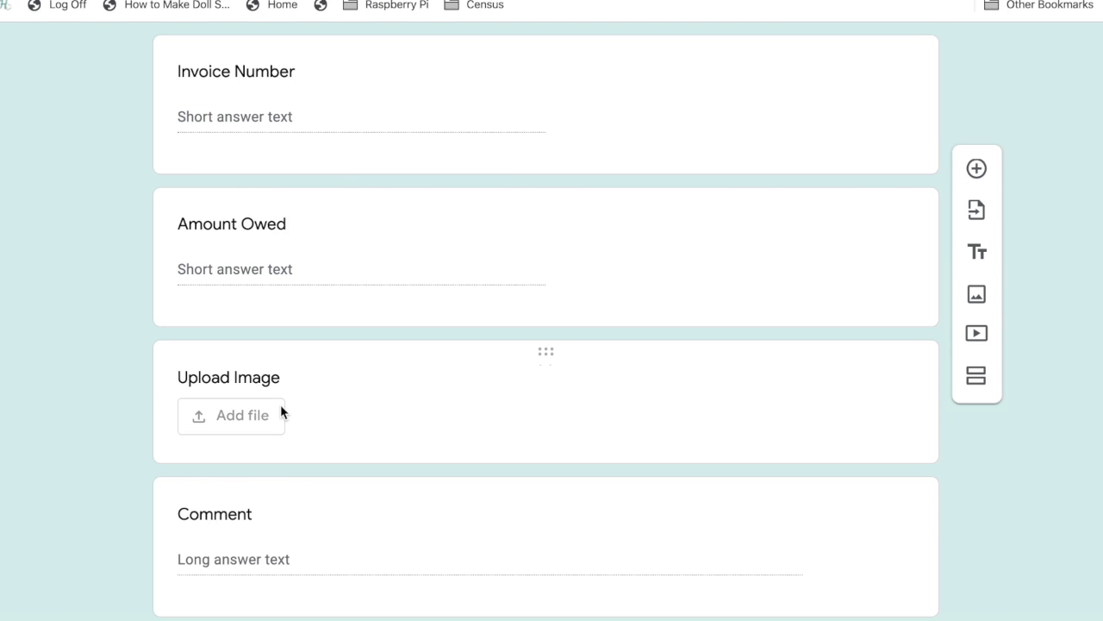
scroll(281, 412, "up", 10)
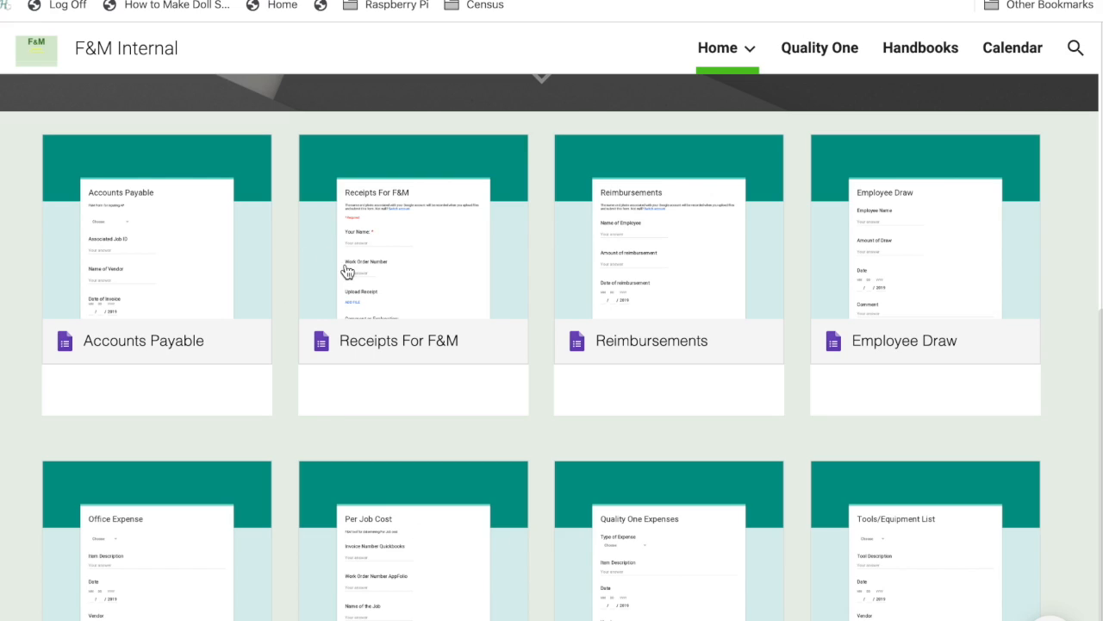
left_click(388, 325)
scroll(395, 419, "down", 2)
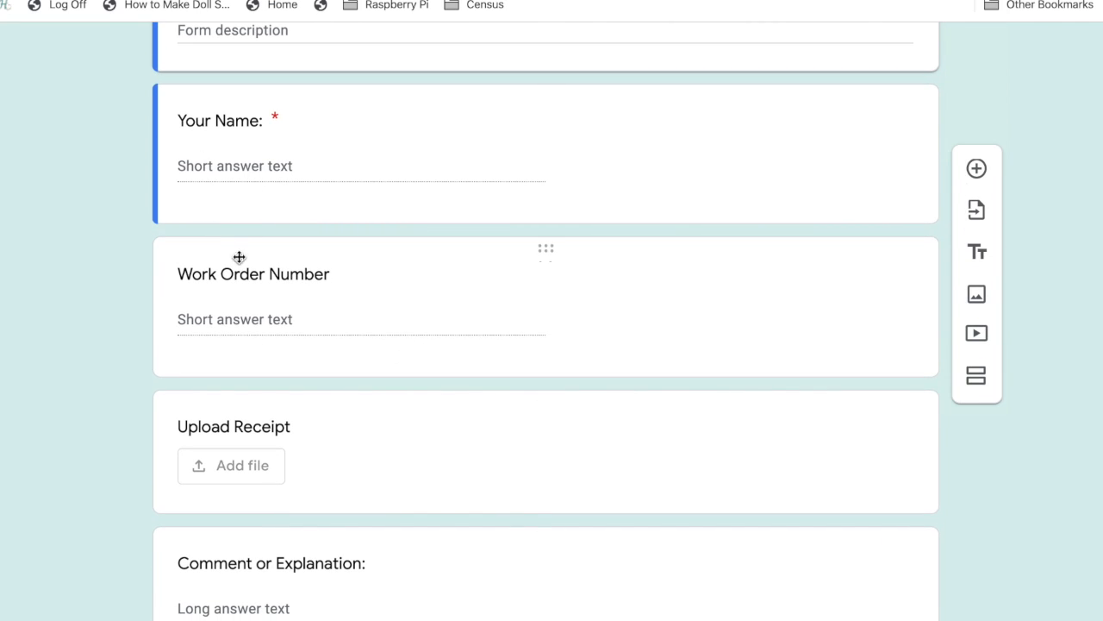
scroll(165, 392, "down", 1)
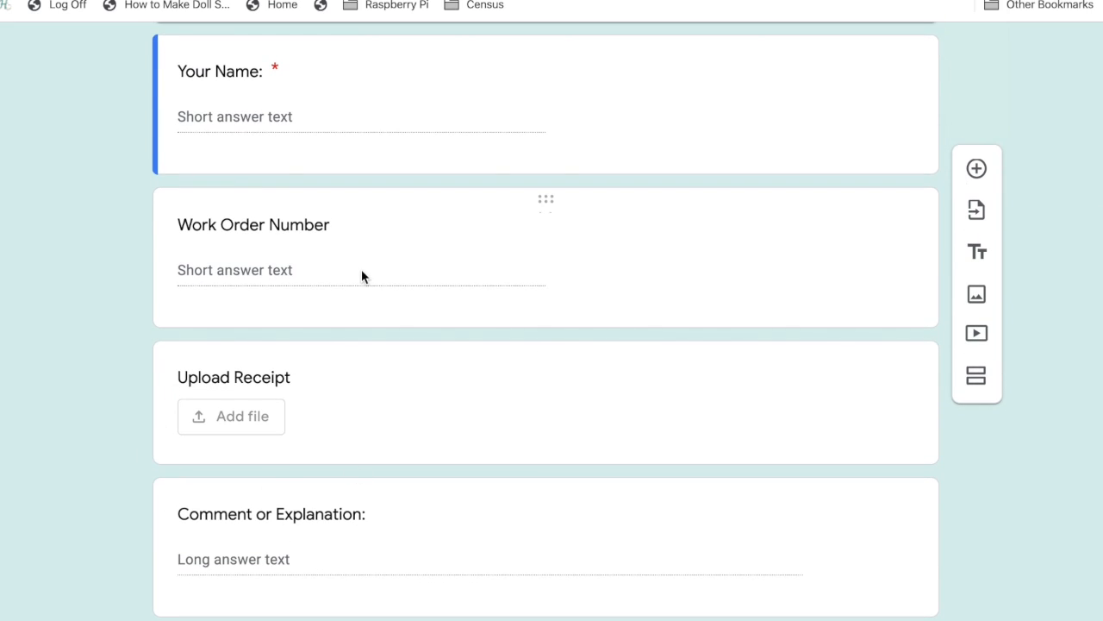
Step: Switch to the F&M receipts spreadsheet and inspect the links in the Upload Receipt column
key("ctrl+Tab")
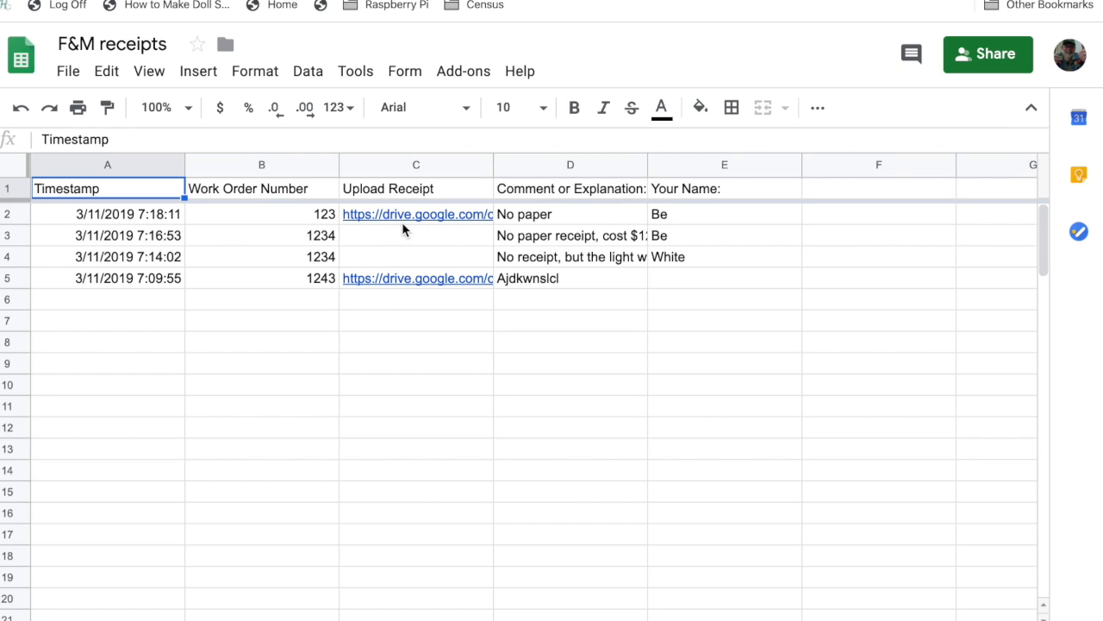
mouse_move(402, 222)
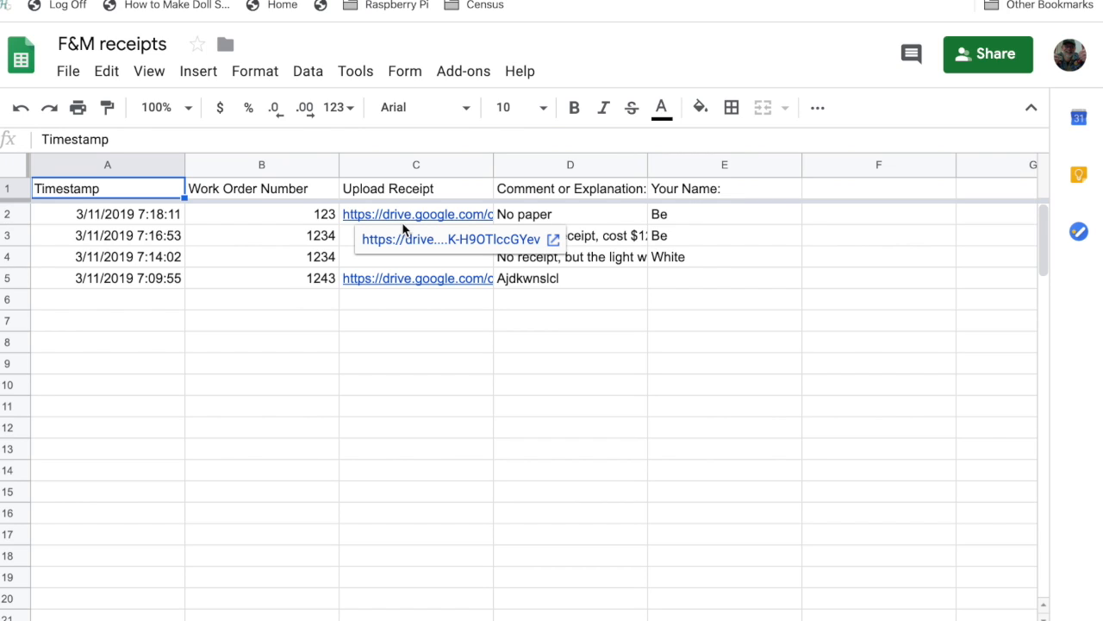
mouse_move(405, 274)
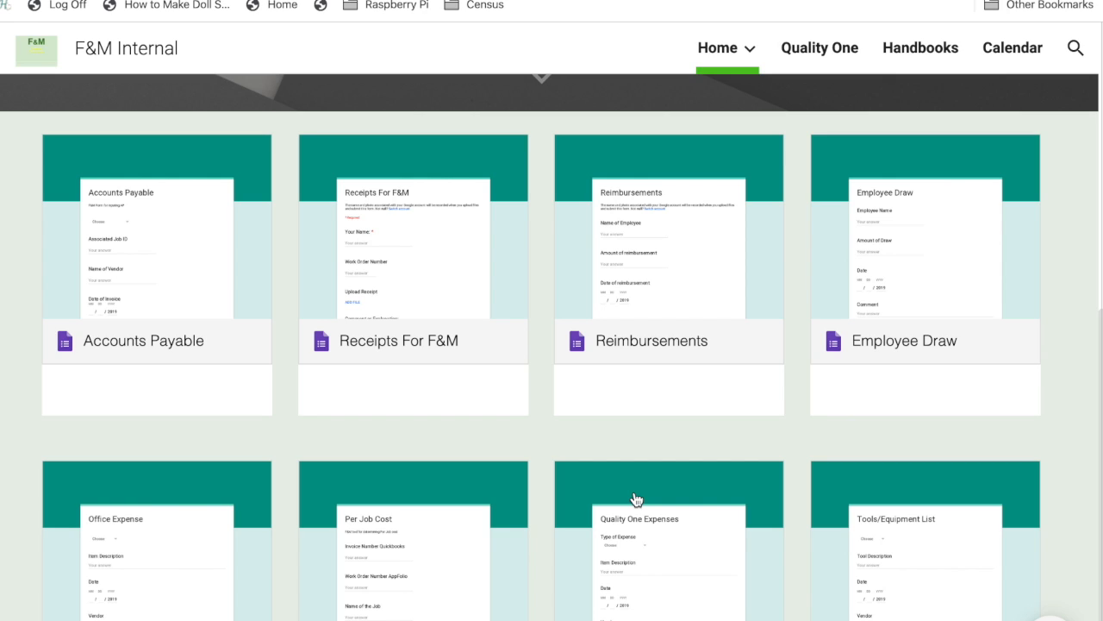
Step: Open the Reimbursements form from the F&M Internal site and review its questions down to the file upload and comment
left_click(640, 388)
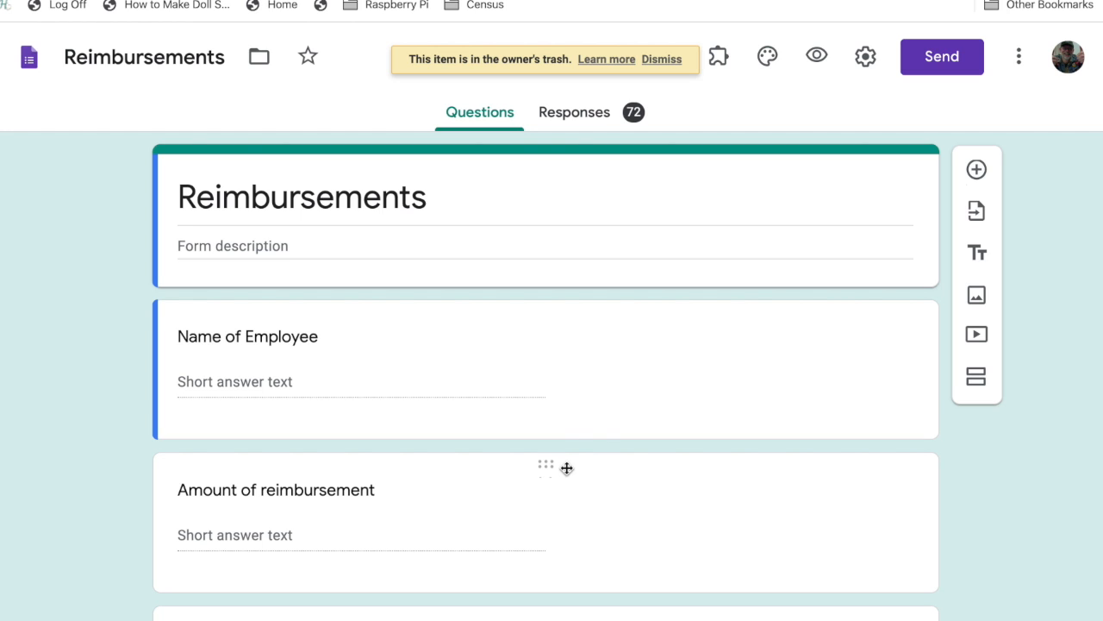
scroll(566, 468, "down", 1)
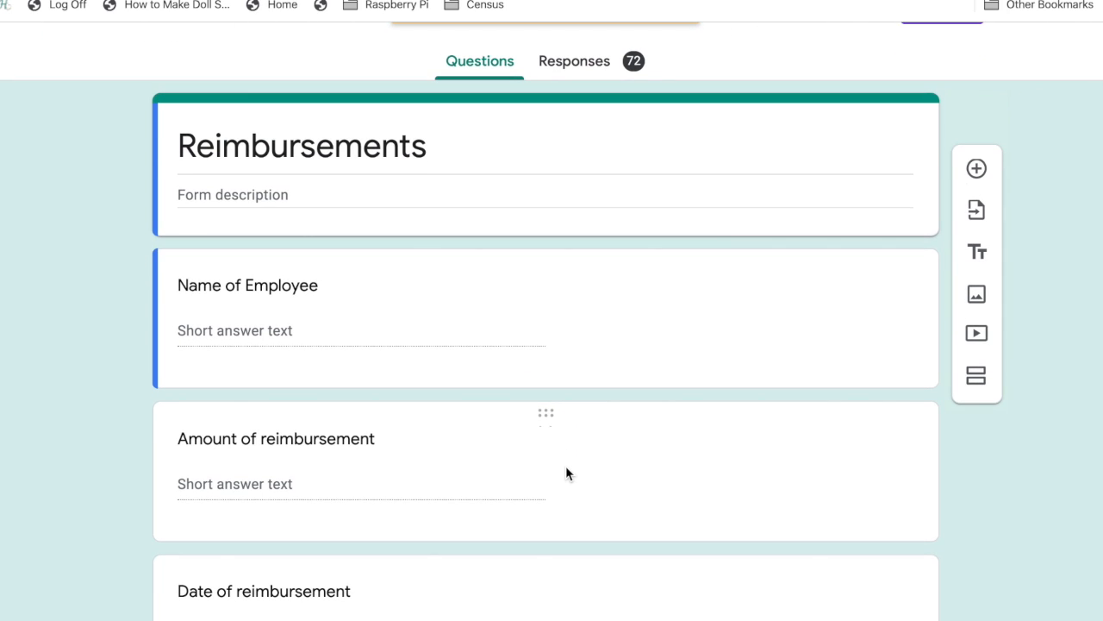
scroll(566, 468, "down", 2)
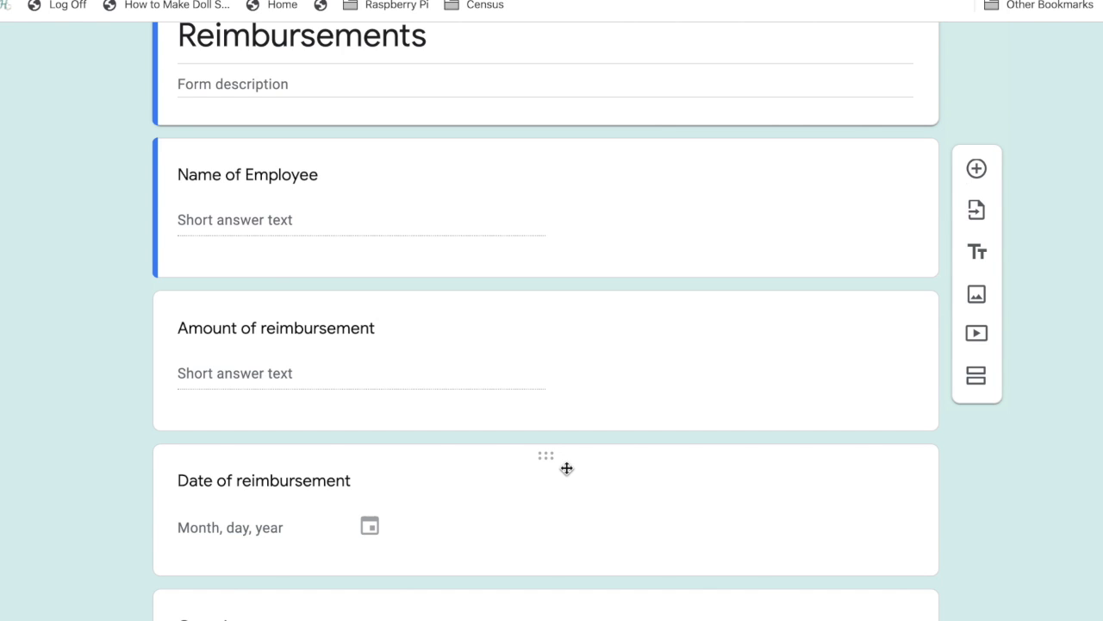
scroll(567, 469, "down", 1)
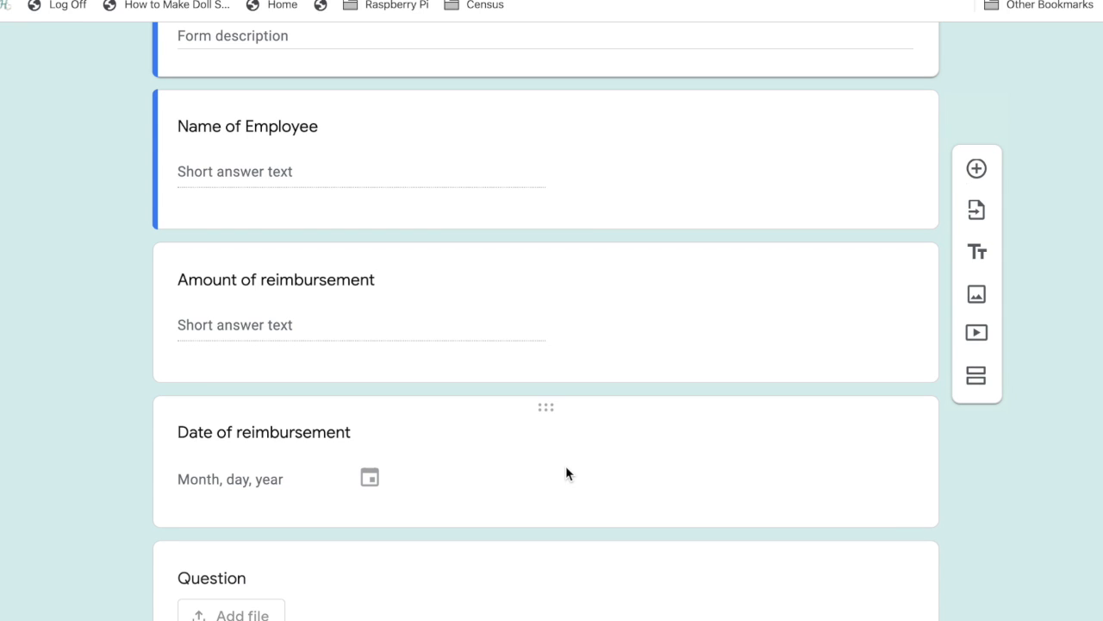
scroll(567, 468, "up", 1)
scroll(566, 468, "down", 1)
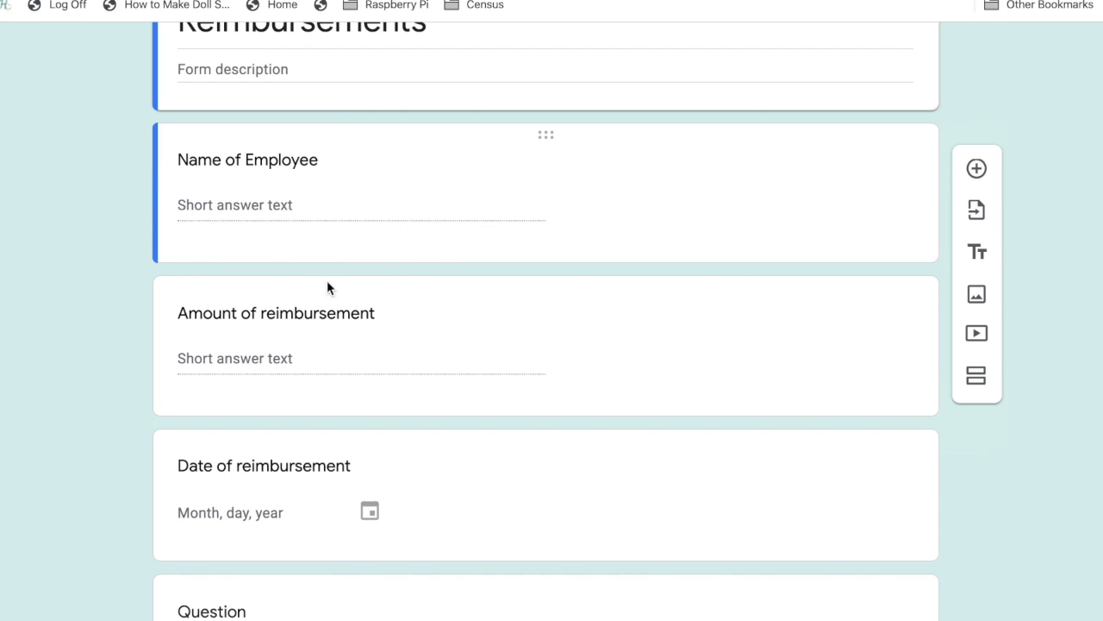
scroll(326, 389, "down", 2)
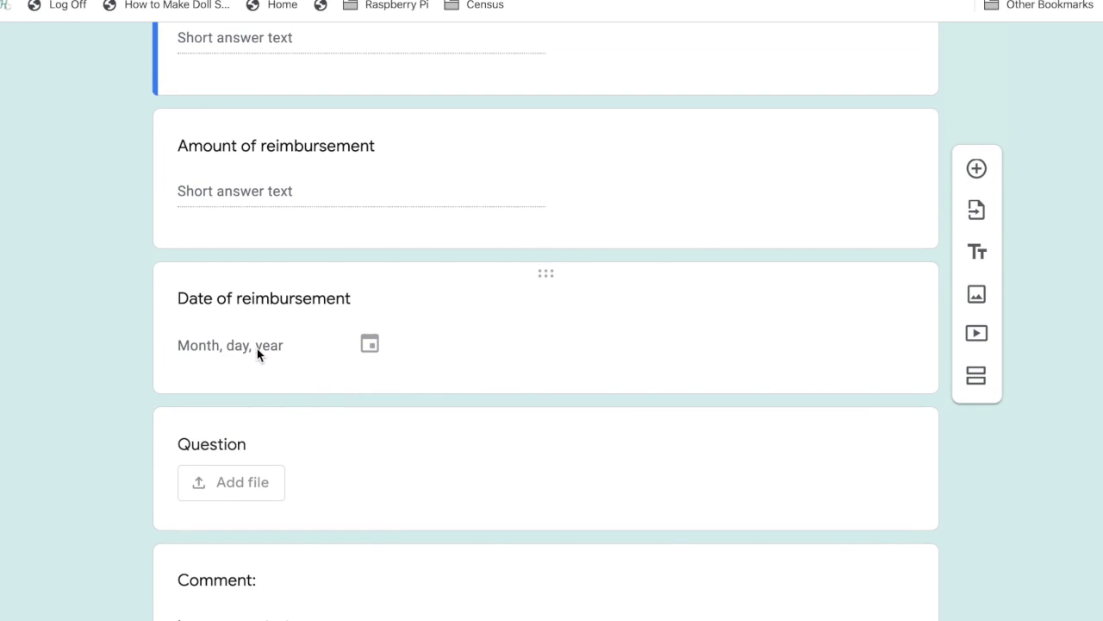
scroll(345, 477, "down", 1)
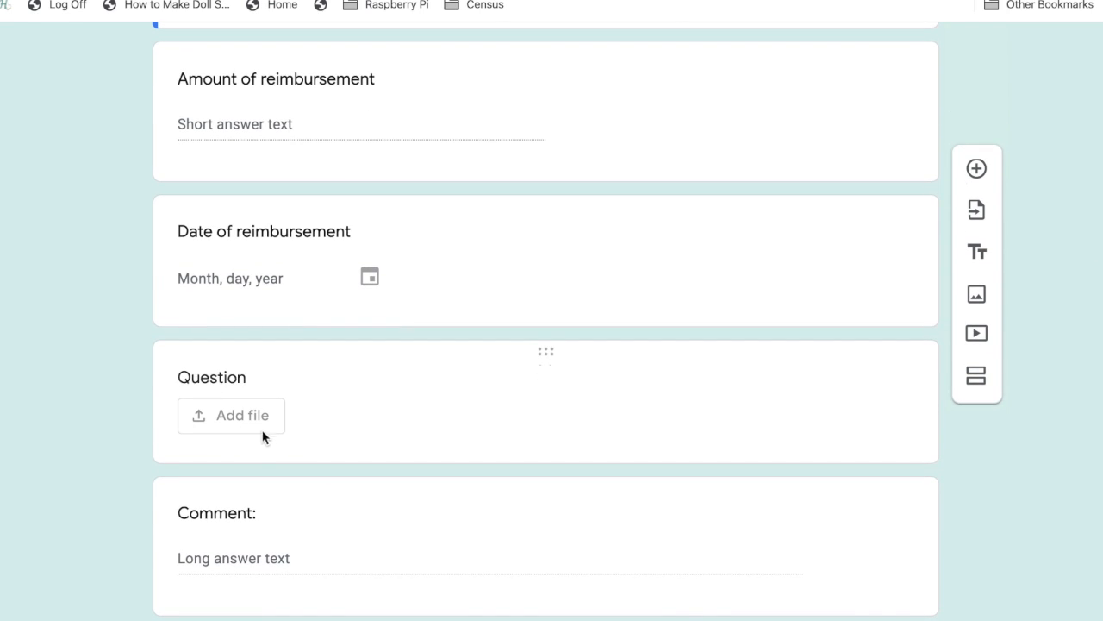
scroll(443, 336, "up", 5)
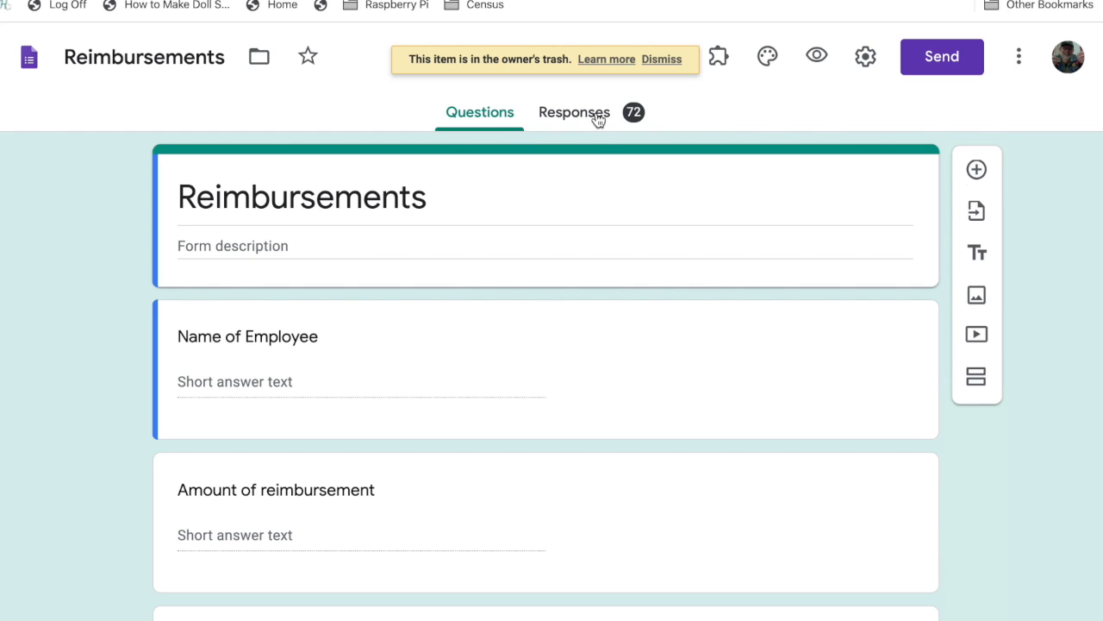
Step: Open the Reimbursements form's response spreadsheet and look through the recorded amounts, dates and comments
left_click(599, 118)
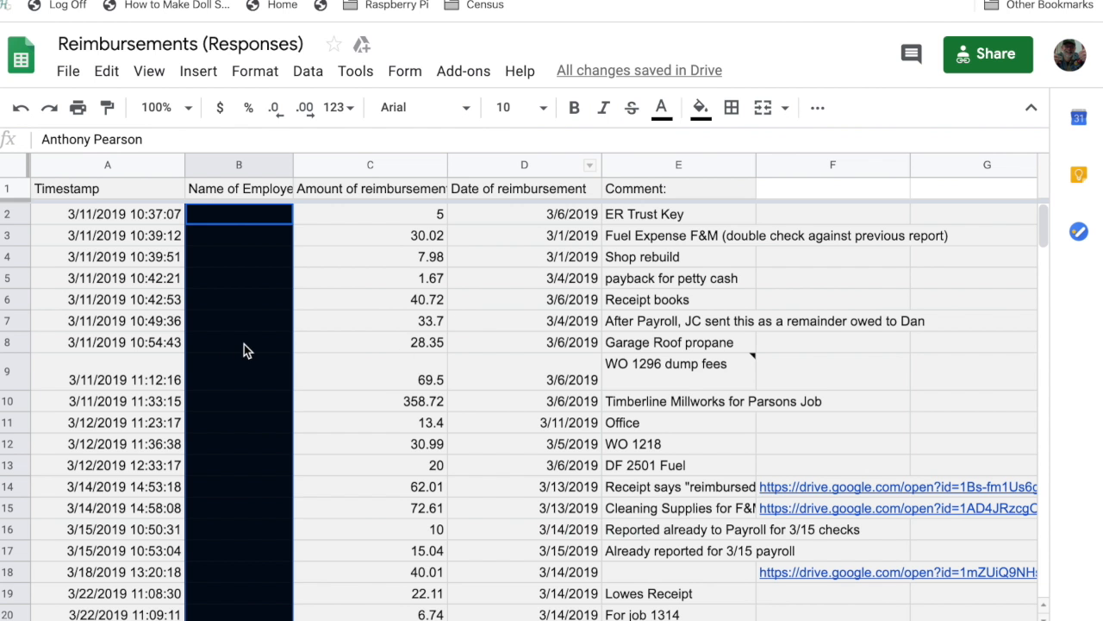
left_click(246, 347)
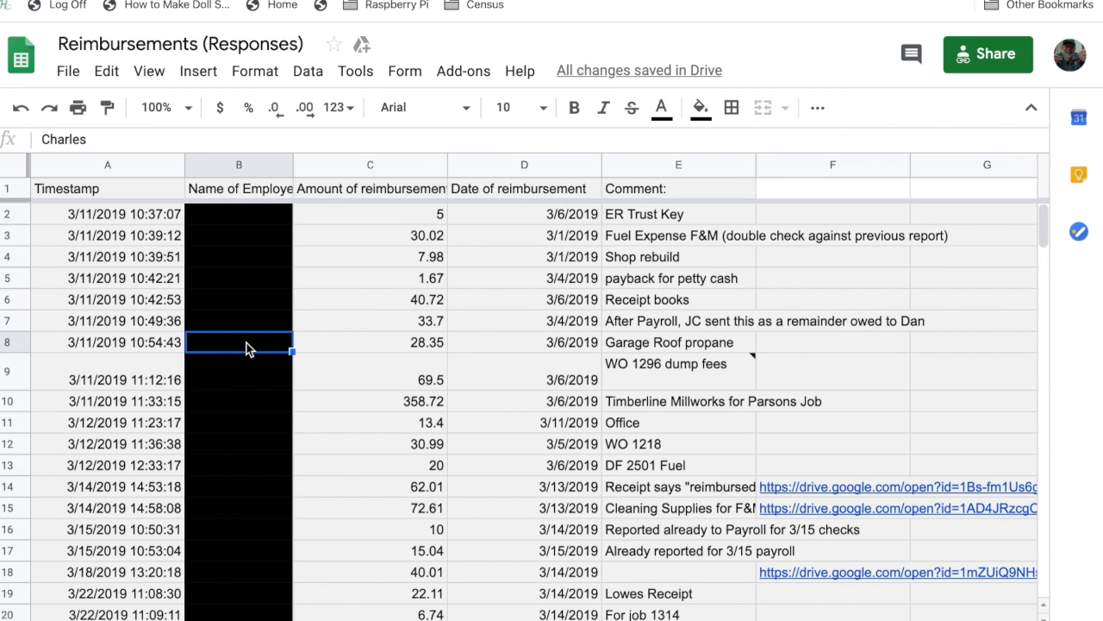
scroll(245, 347, "down", 3)
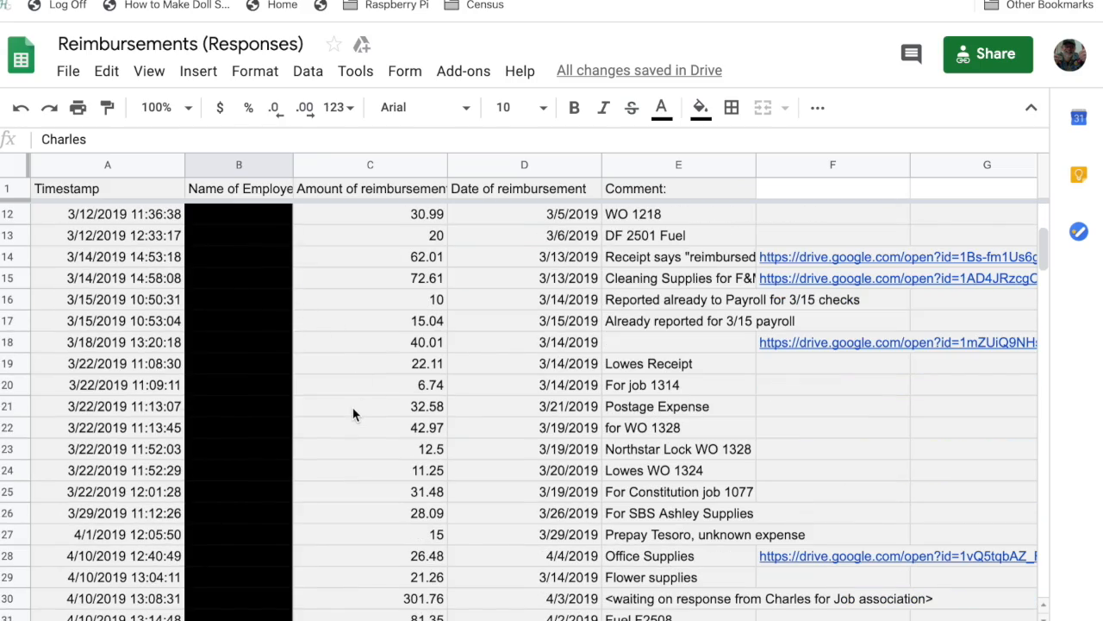
scroll(353, 412, "down", 10)
scroll(352, 414, "down", 6)
scroll(352, 413, "up", 1)
scroll(352, 414, "up", 18)
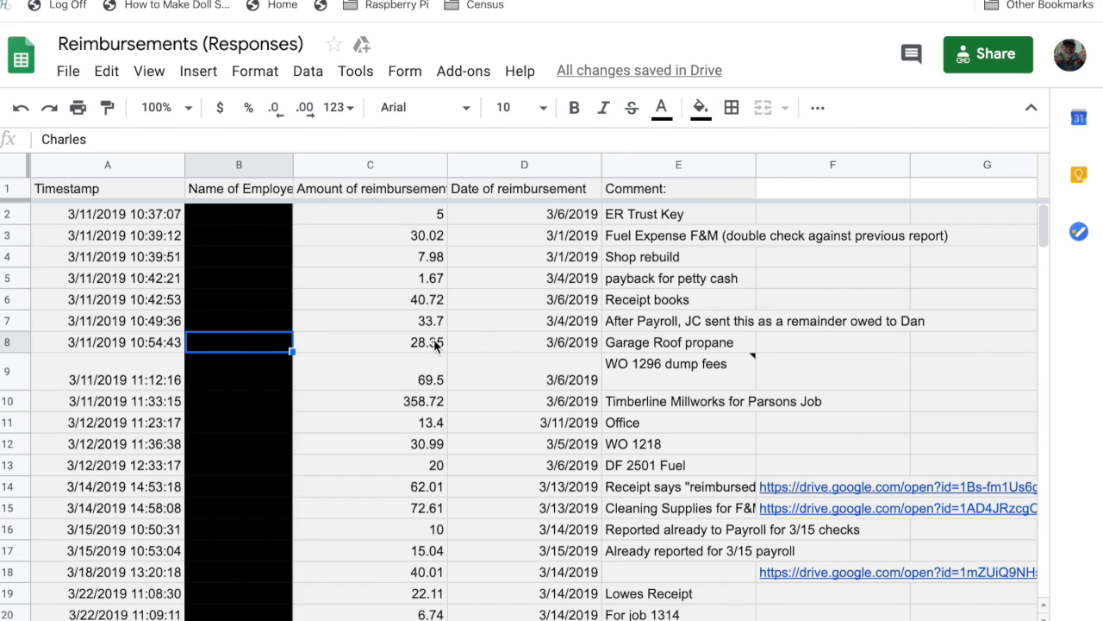
Step: Set the fill colour of cell C4 in the Amount of reimbursement column to white
left_click(386, 257)
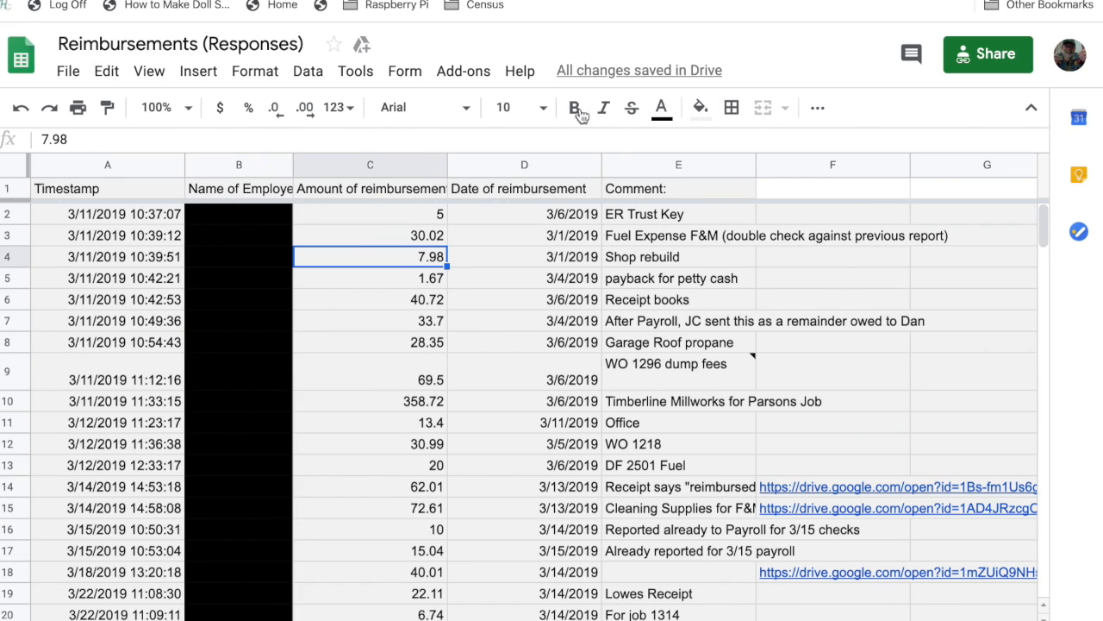
left_click(701, 109)
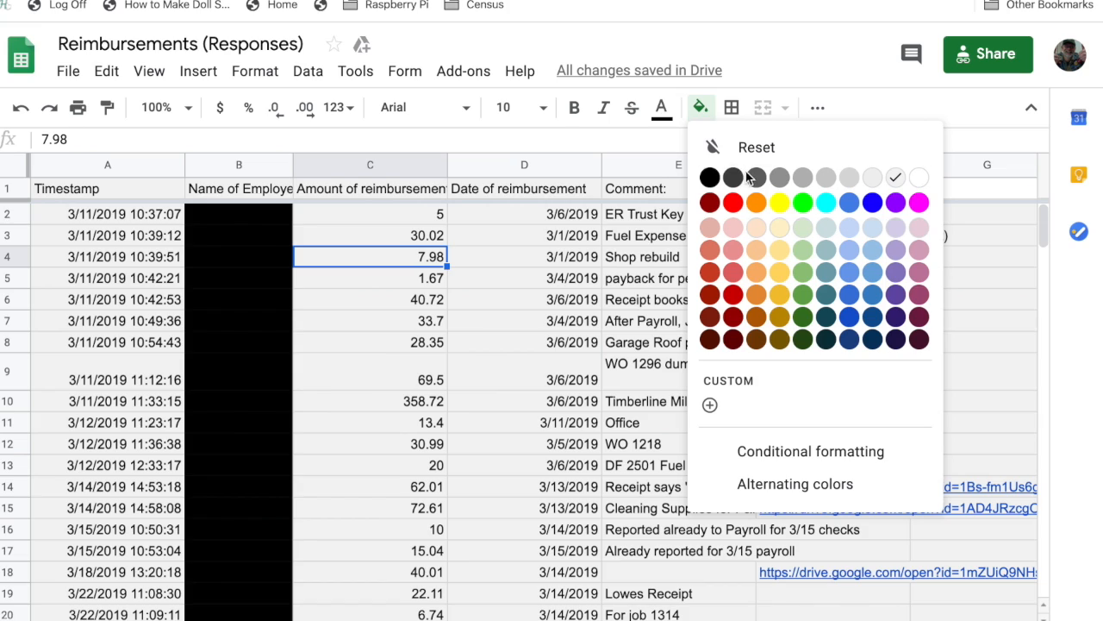
left_click(928, 183)
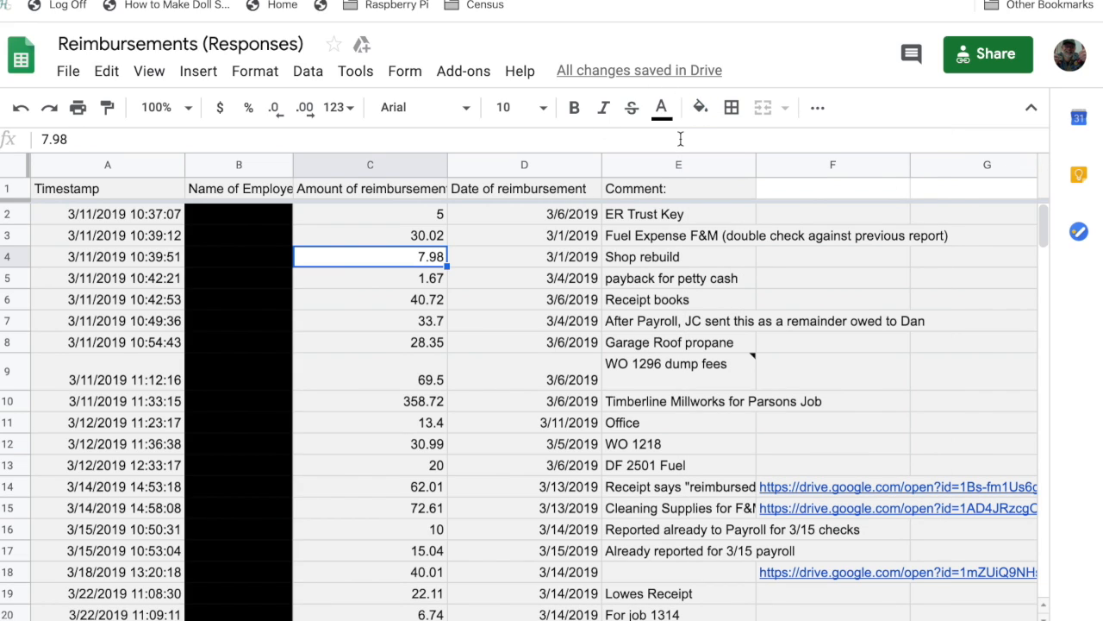
Step: Examine the row shading further down the reimbursement responses
scroll(514, 427, "down", 7)
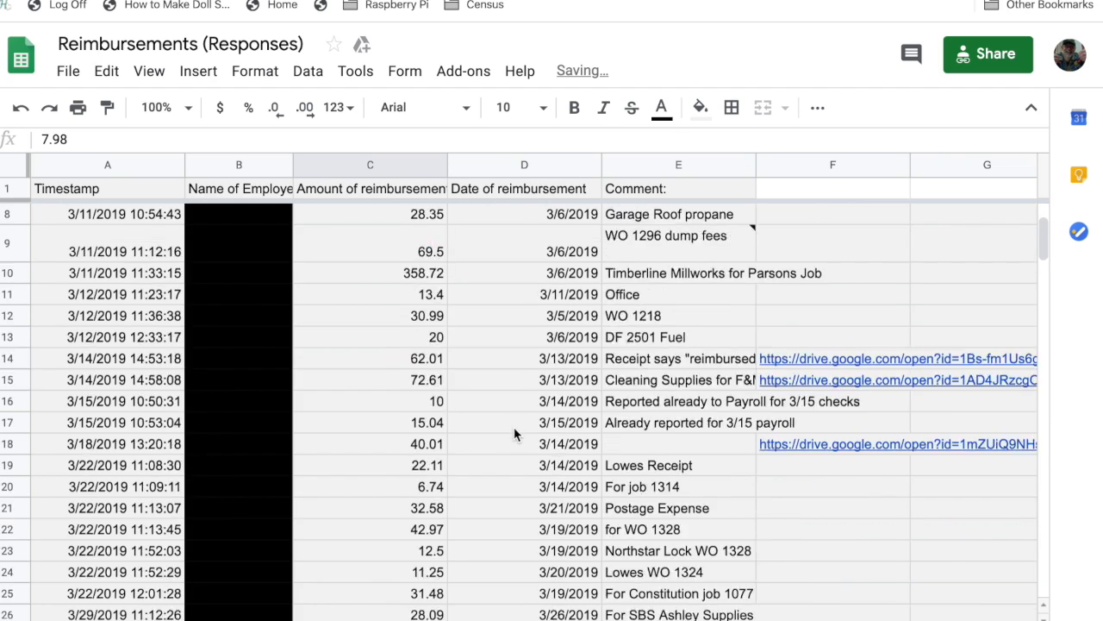
scroll(513, 427, "down", 5)
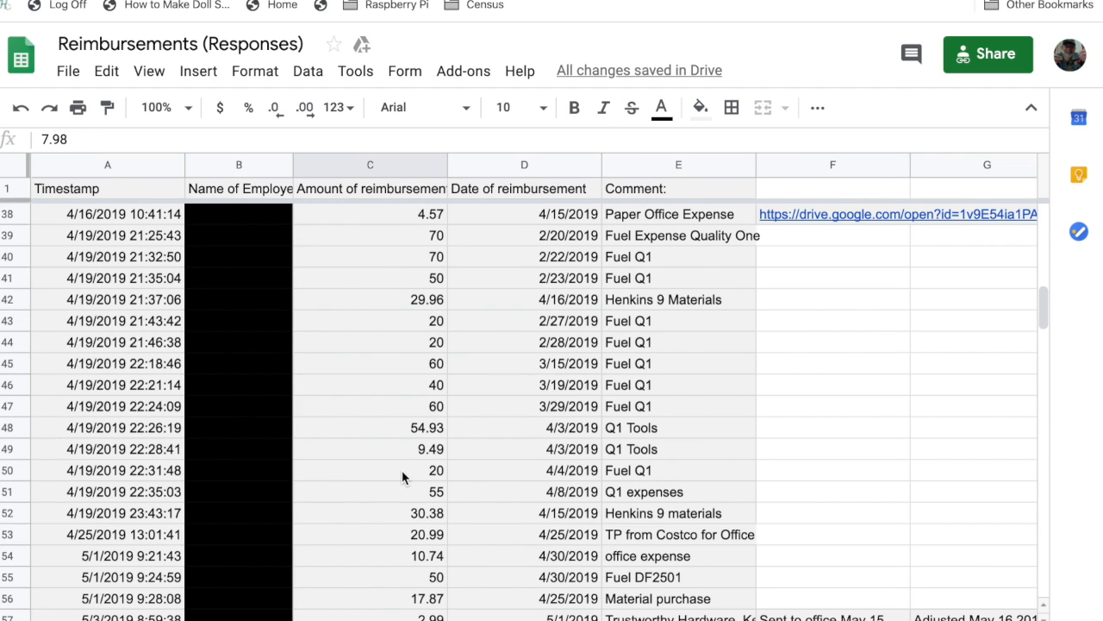
scroll(402, 470, "up", 12)
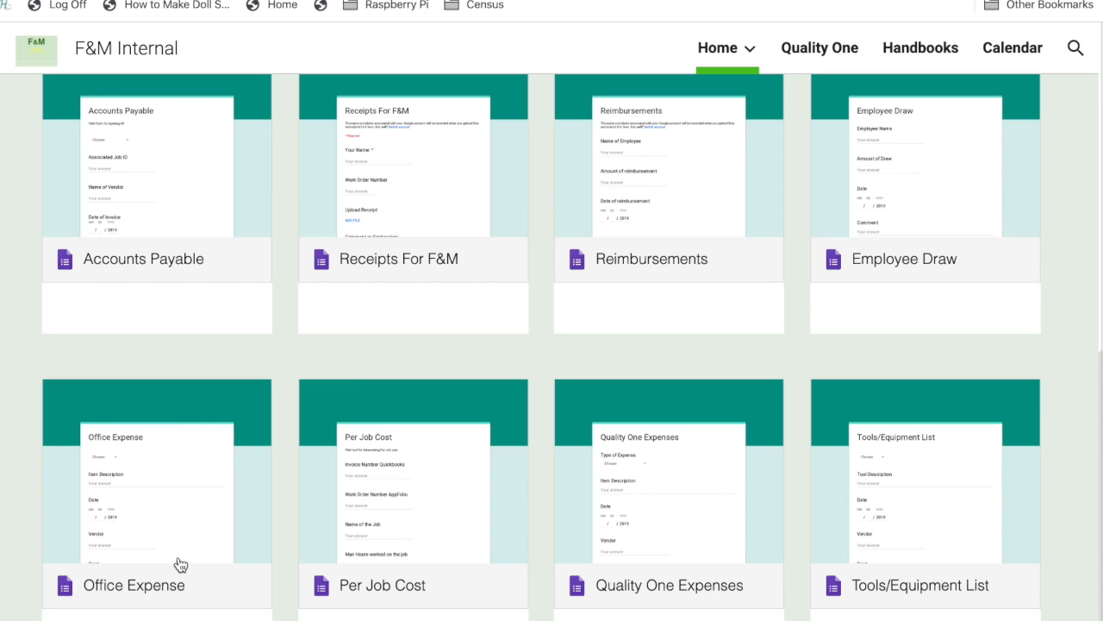
Step: Open the Office Expense form from the F&M Internal site and review its questions from the company choice down to the file upload
left_click(180, 565)
scroll(446, 447, "down", 4)
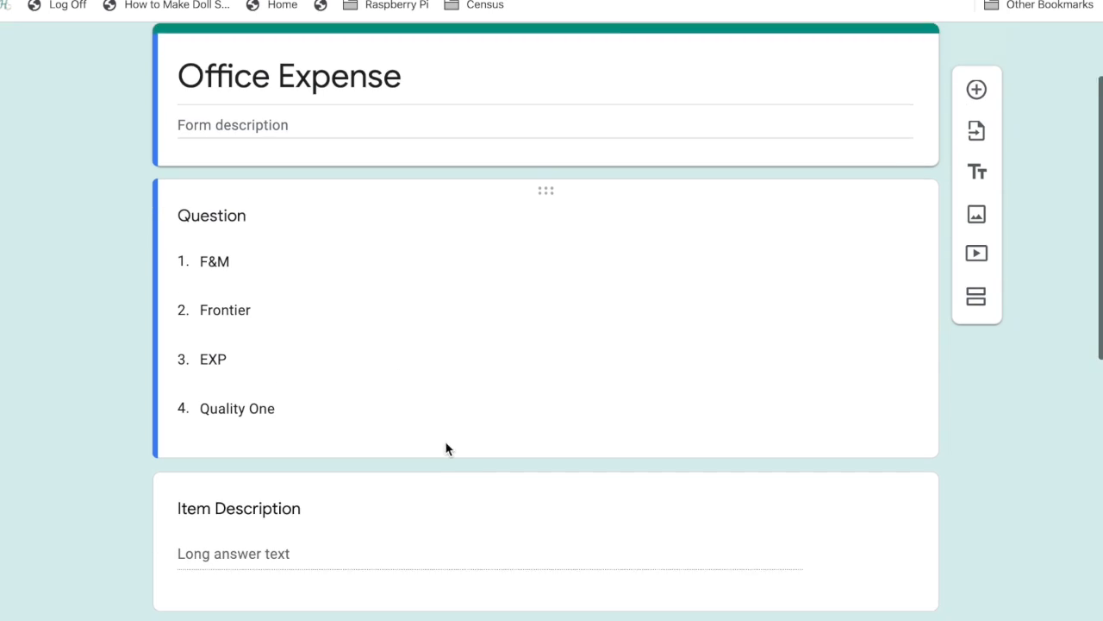
scroll(446, 448, "up", 1)
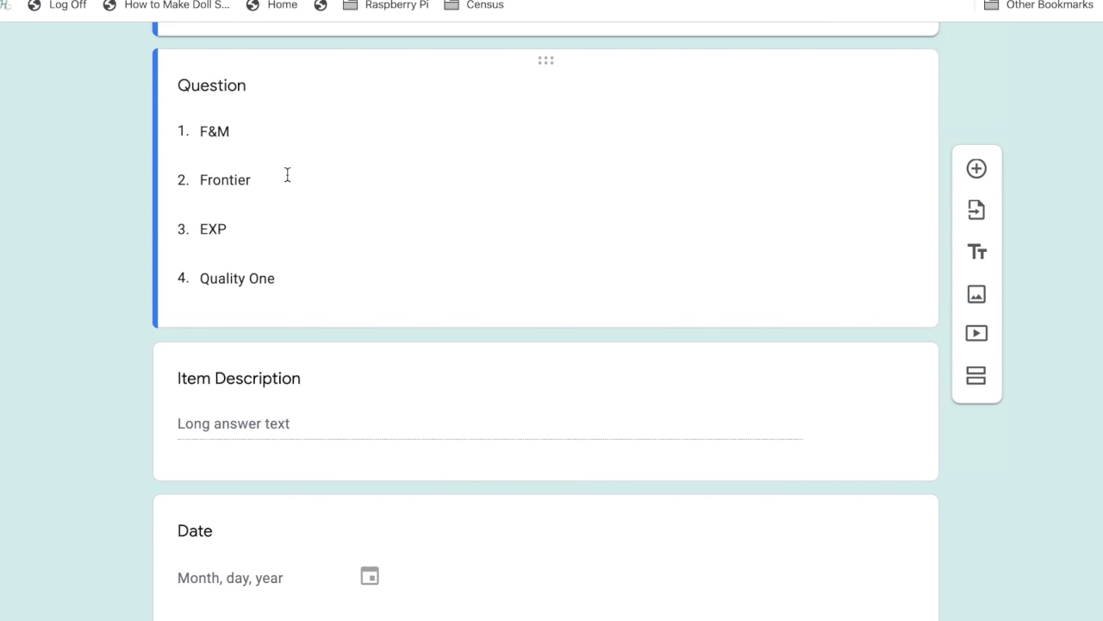
scroll(345, 327, "down", 1)
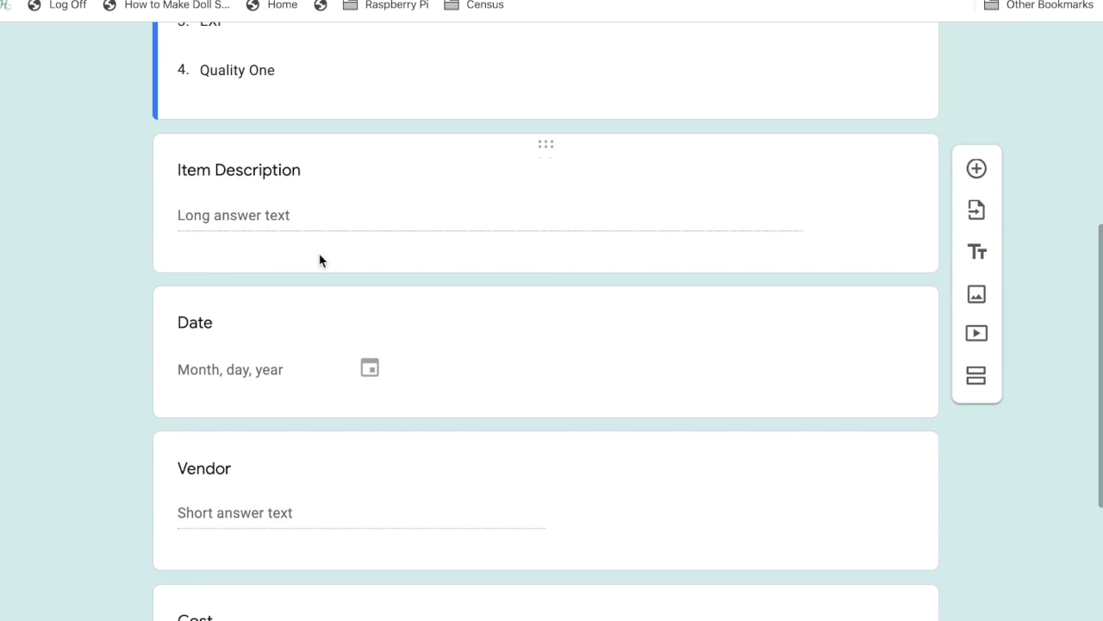
scroll(349, 349, "down", 2)
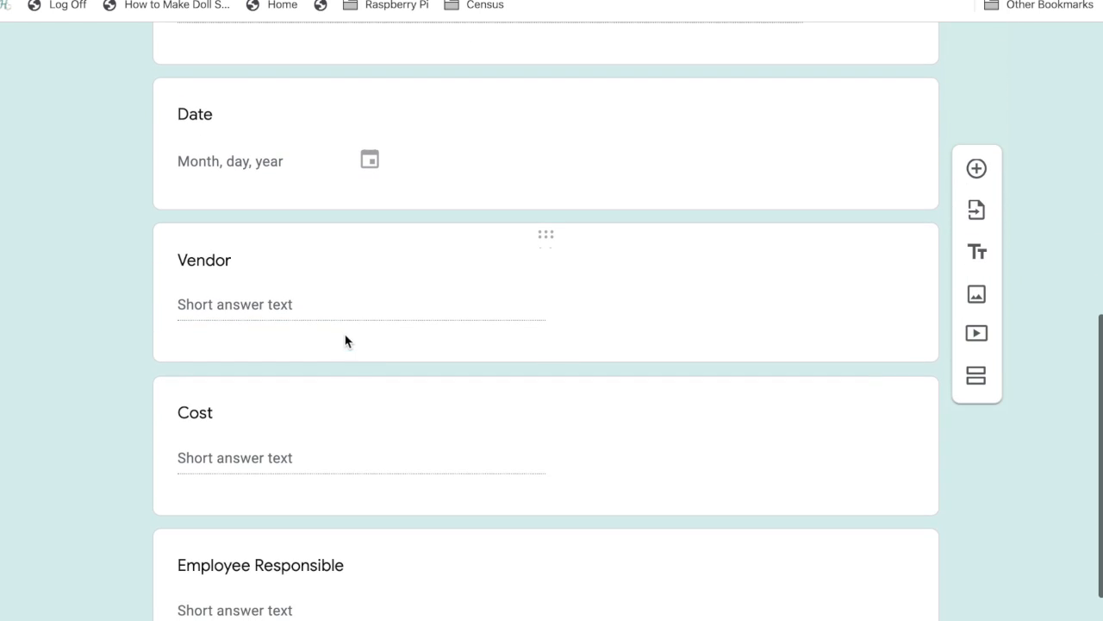
scroll(334, 315, "down", 2)
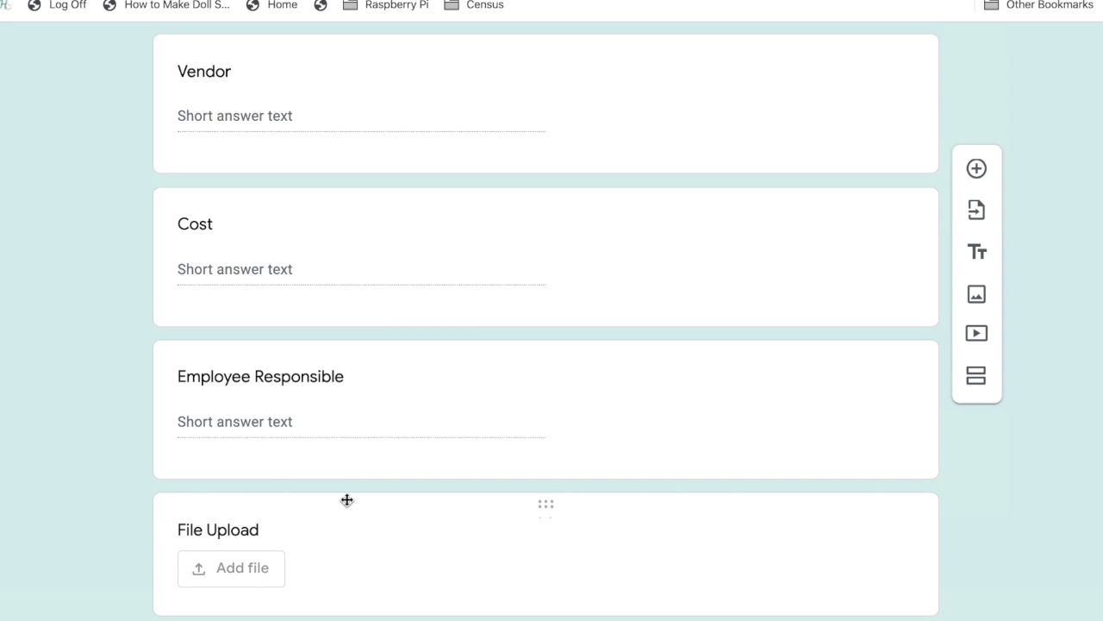
Step: Switch to the Office Expense response spreadsheet and look through the recorded items, dates, vendors and costs down to the last entry
key("ctrl+Tab")
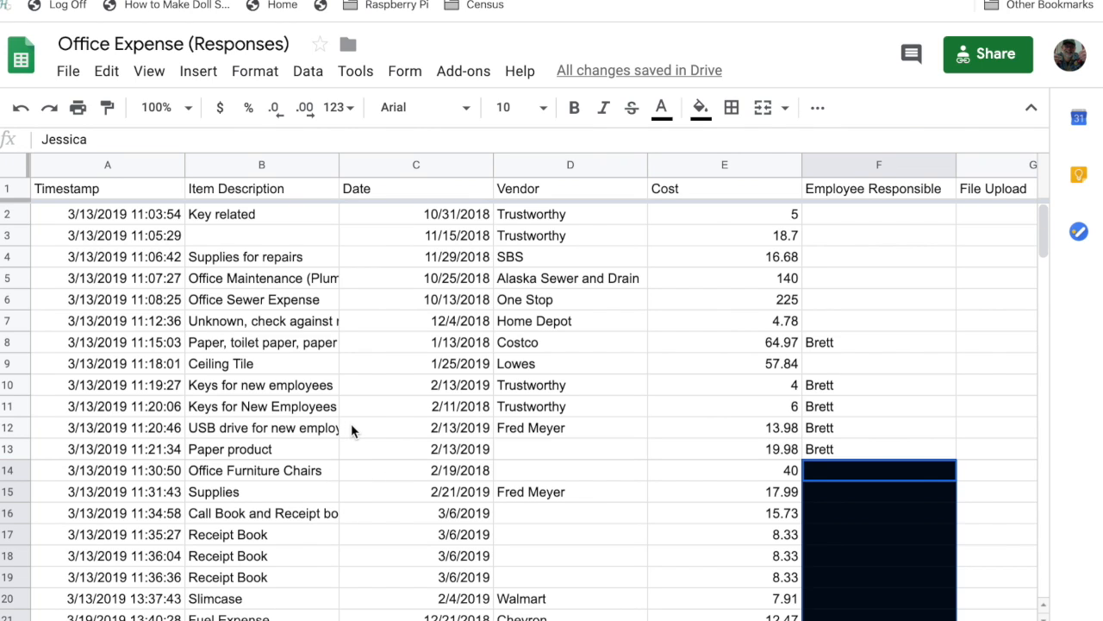
scroll(351, 427, "down", 3)
scroll(351, 428, "up", 3)
scroll(390, 434, "down", 8)
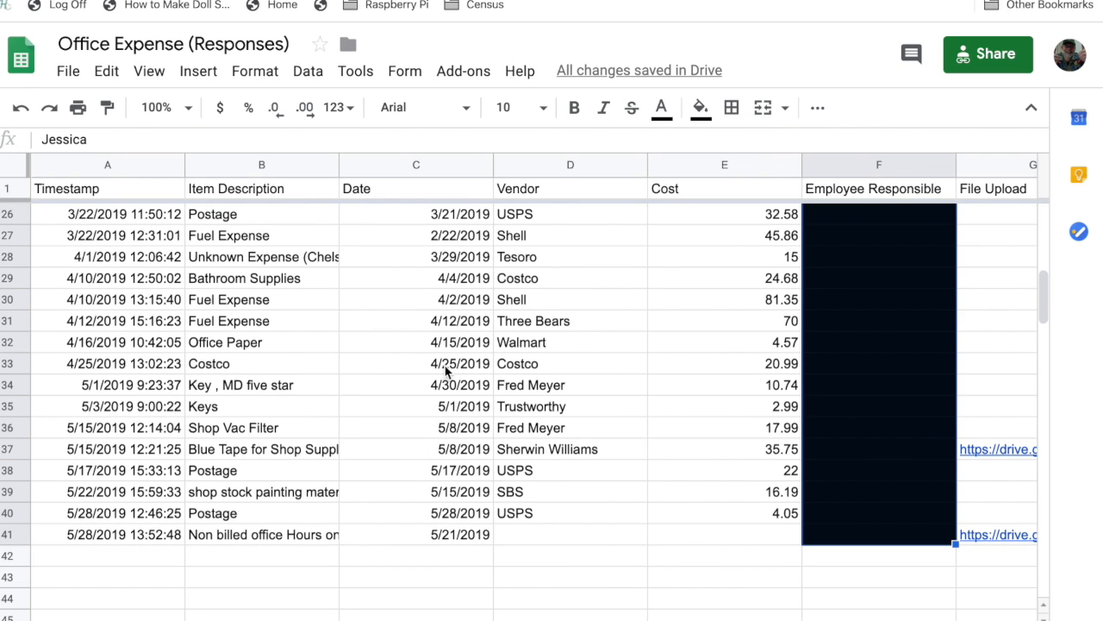
scroll(552, 365, "up", 8)
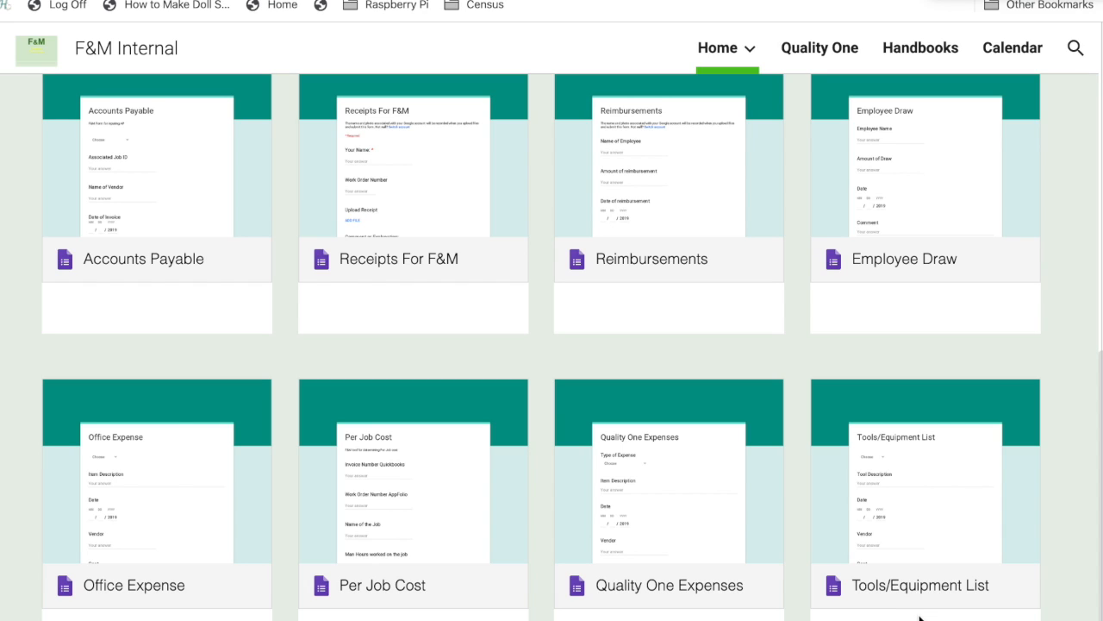
Step: Open the Tools/Equipment List form from the F&M Internal site and review its questions down to the file upload
left_click(920, 617)
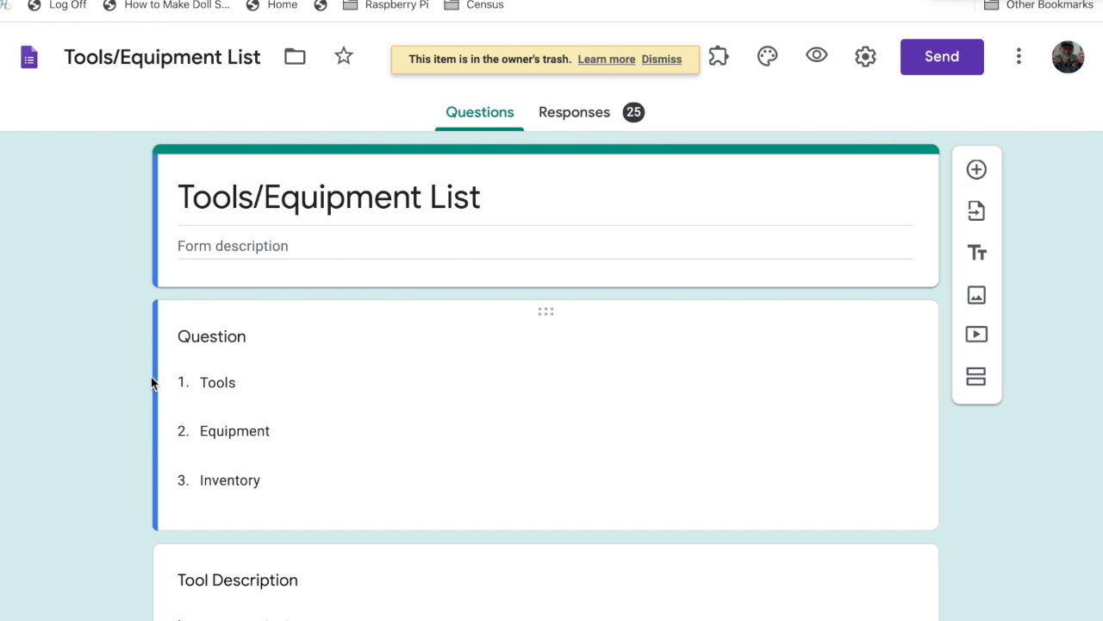
scroll(161, 437, "down", 2)
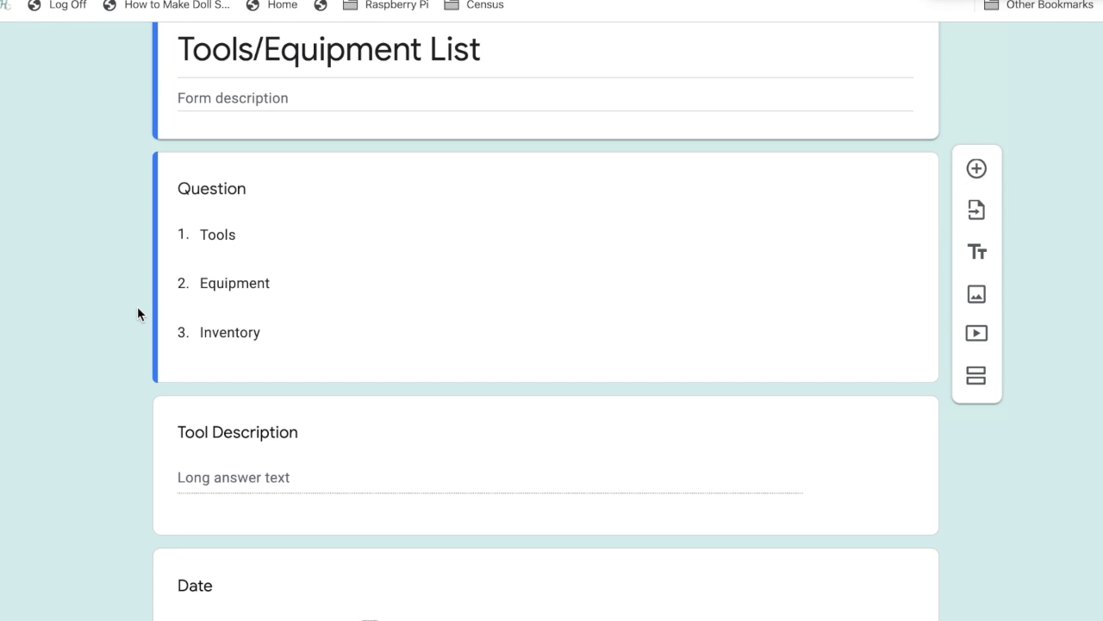
scroll(131, 384, "down", 5)
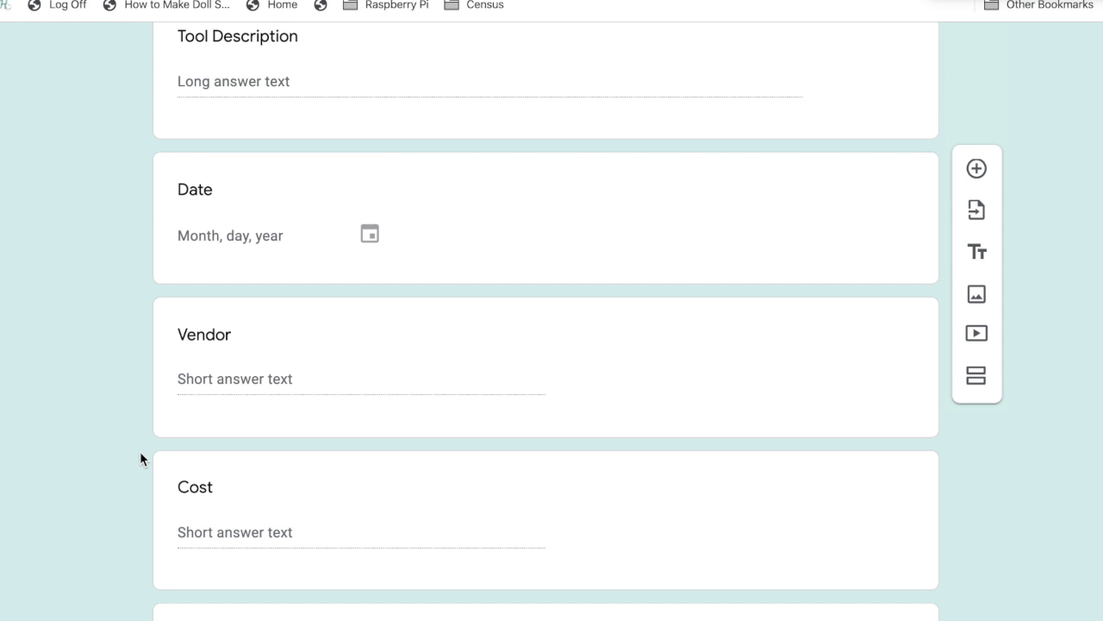
scroll(150, 474, "down", 4)
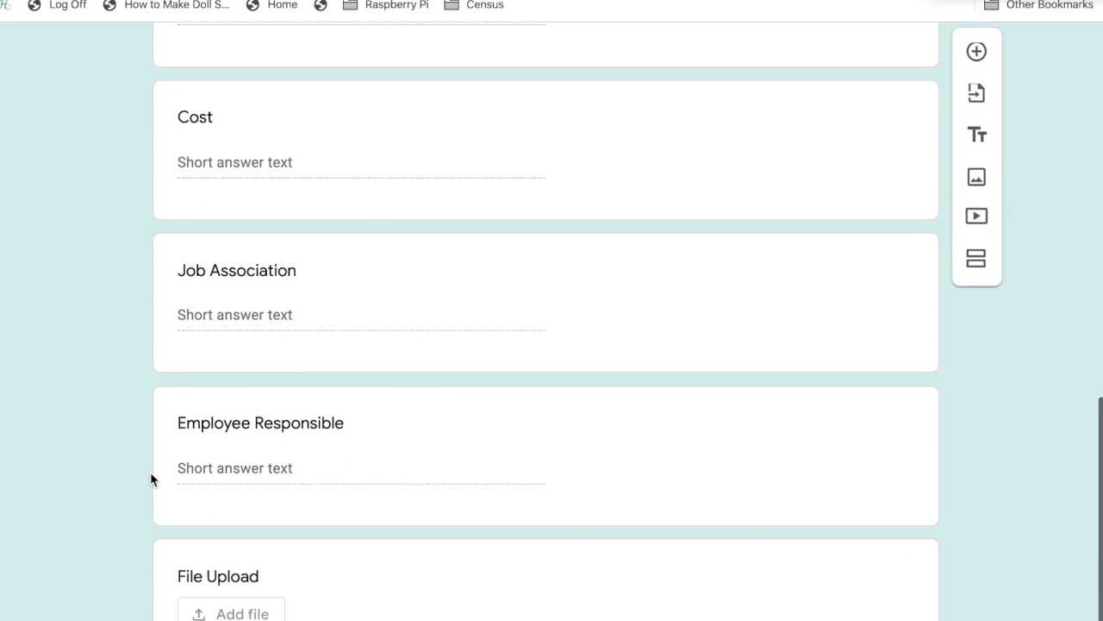